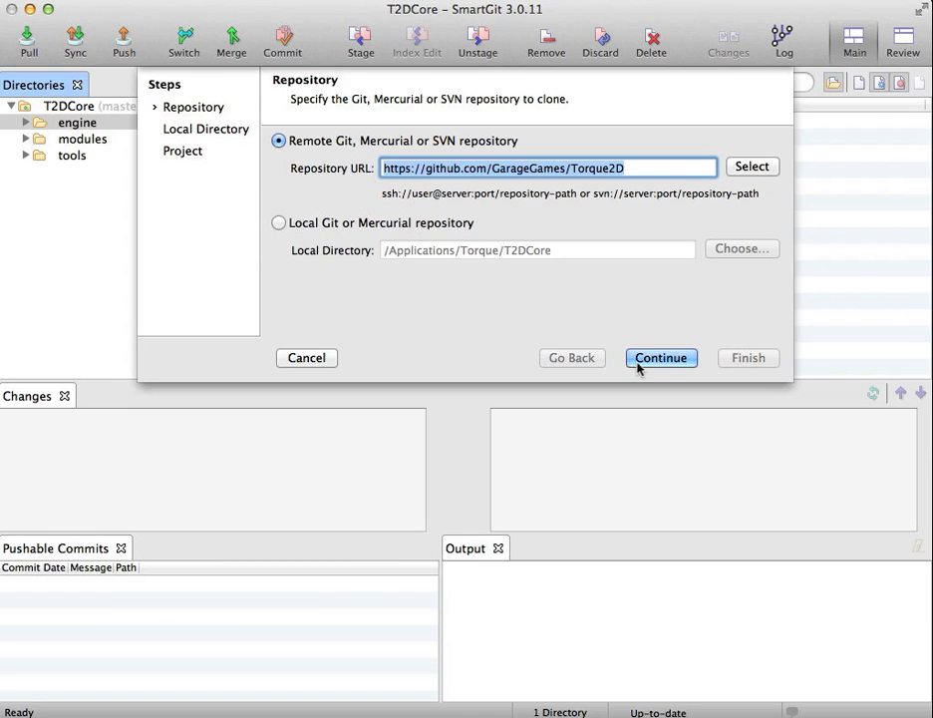
pyautogui.click(539, 173)
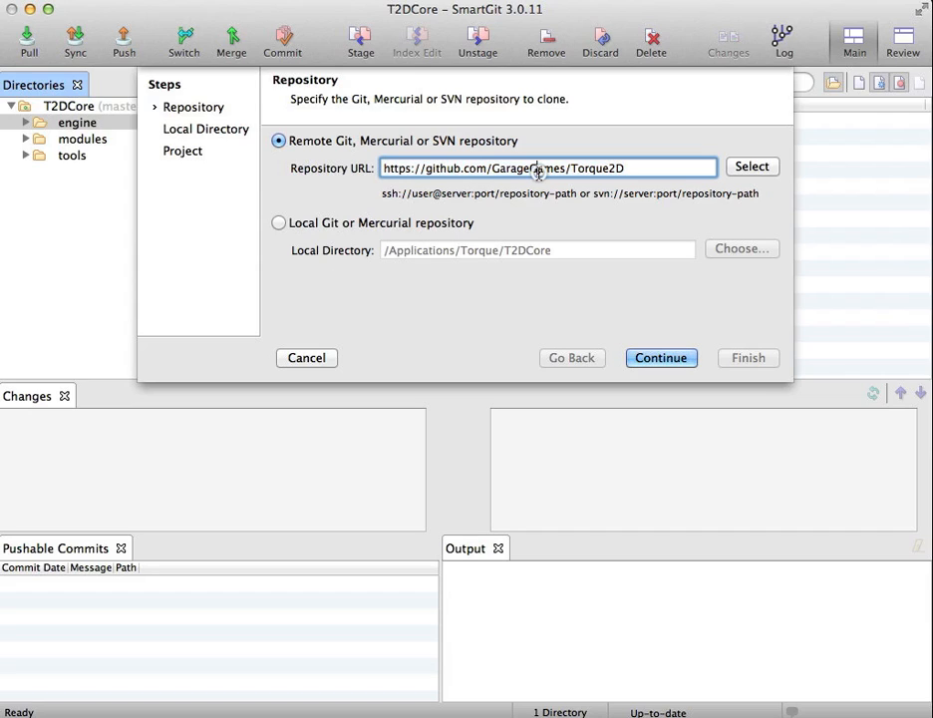
pyautogui.moveTo(492, 170); pyautogui.dragTo(640, 169)
pyautogui.click(640, 167)
pyautogui.click(654, 358)
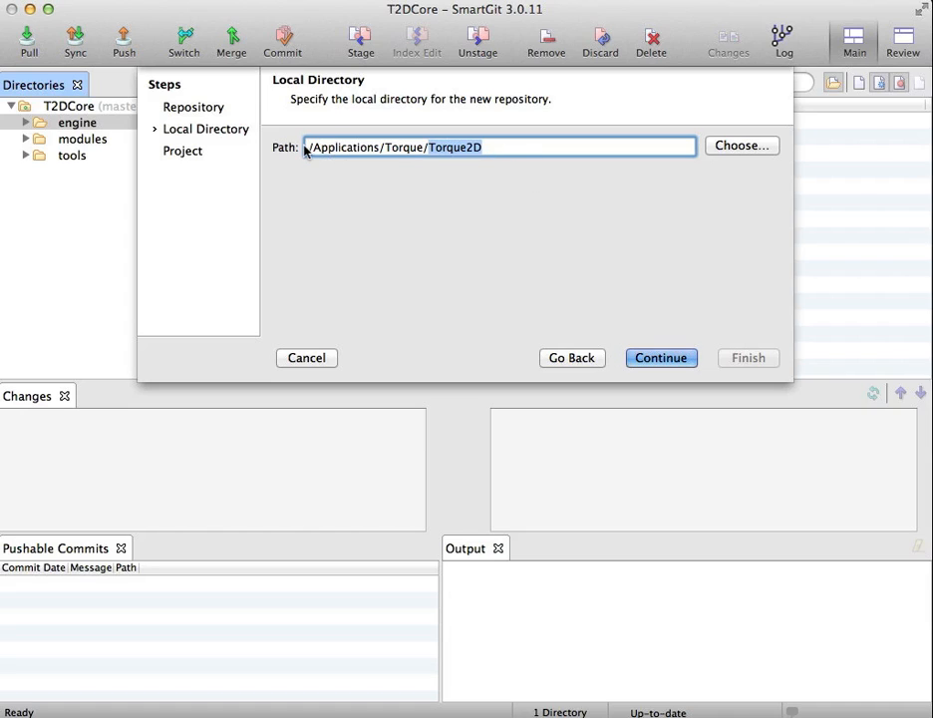
pyautogui.click(659, 356)
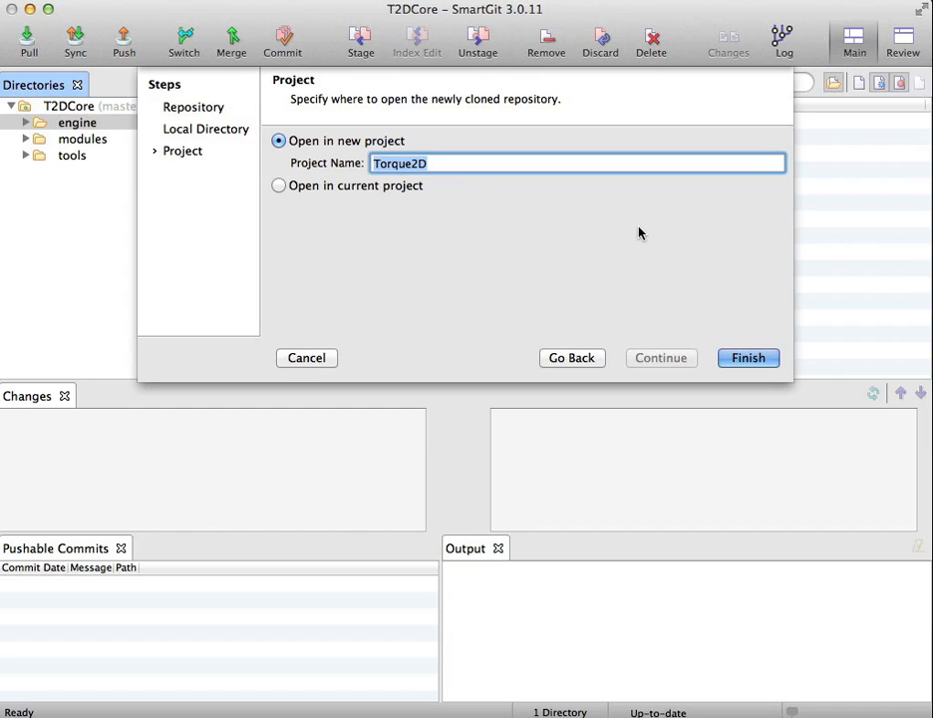
pyautogui.click(747, 358)
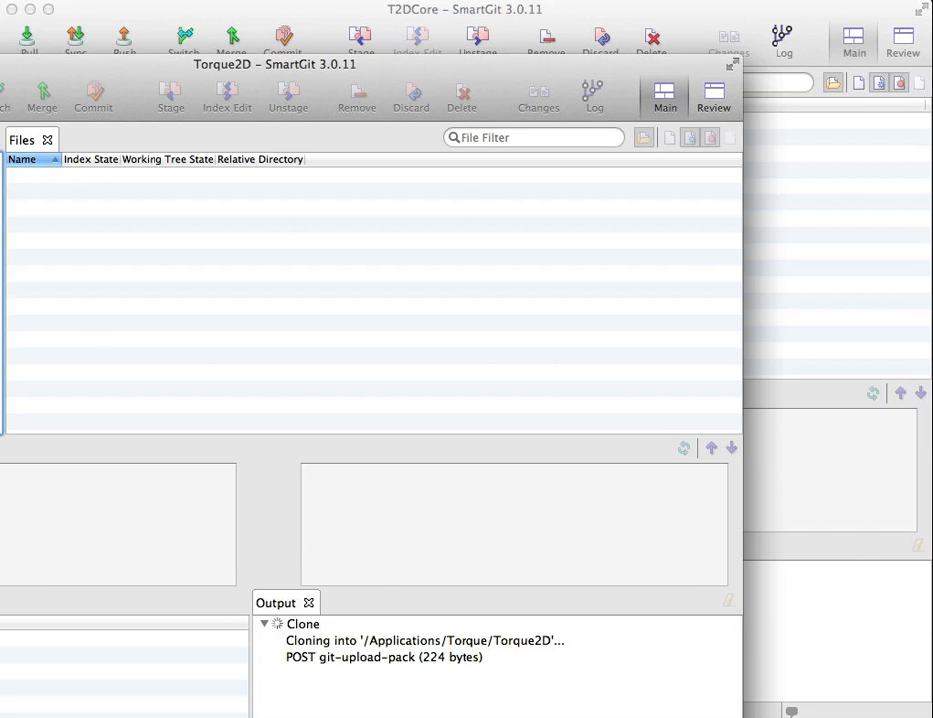
pyautogui.moveTo(0, 65)
pyautogui.mouseDown()
pyautogui.moveTo(239, 16)
pyautogui.moveTo(170, 12)
pyautogui.mouseUp()
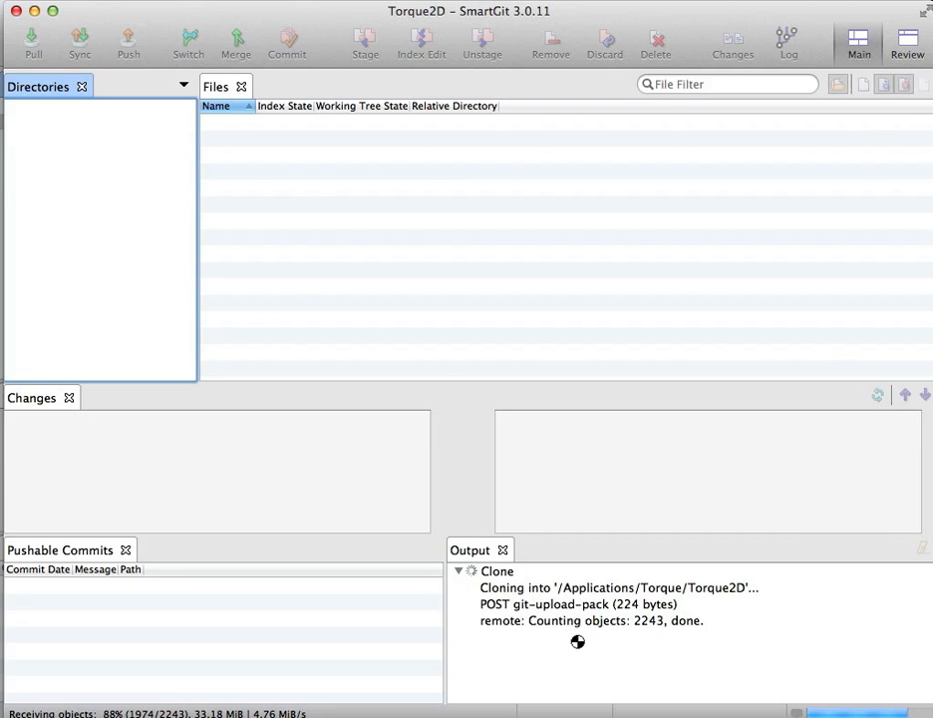
# Switch to Finder, view the contents of the Torque2D folder inside Applications/Torque, and close the window.
pyautogui.press('super+Tab')
pyautogui.press('super+Tab')
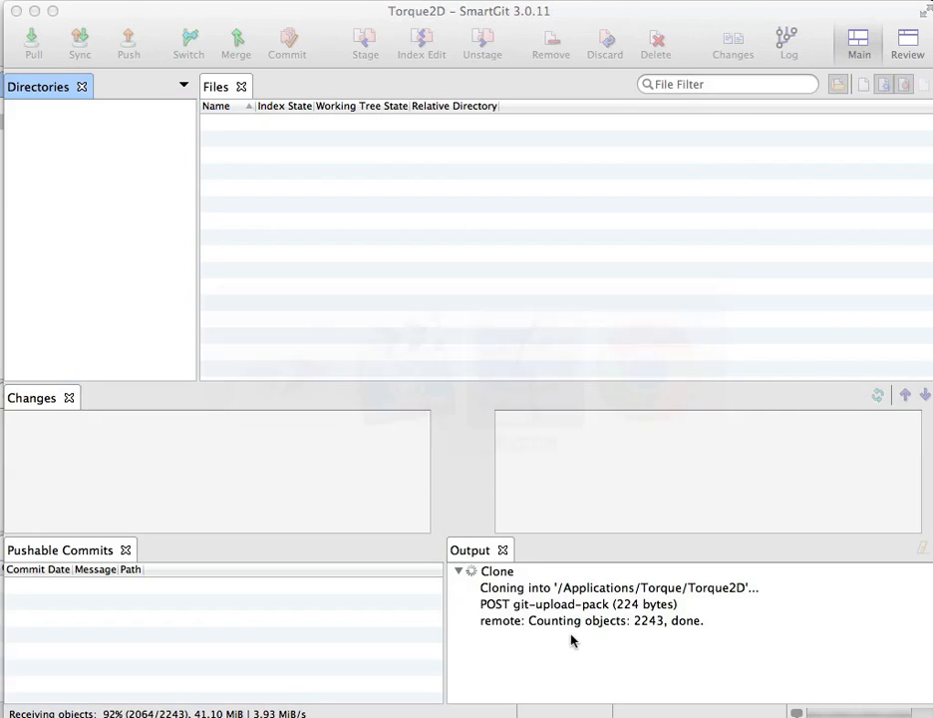
pyautogui.moveTo(722, 712)
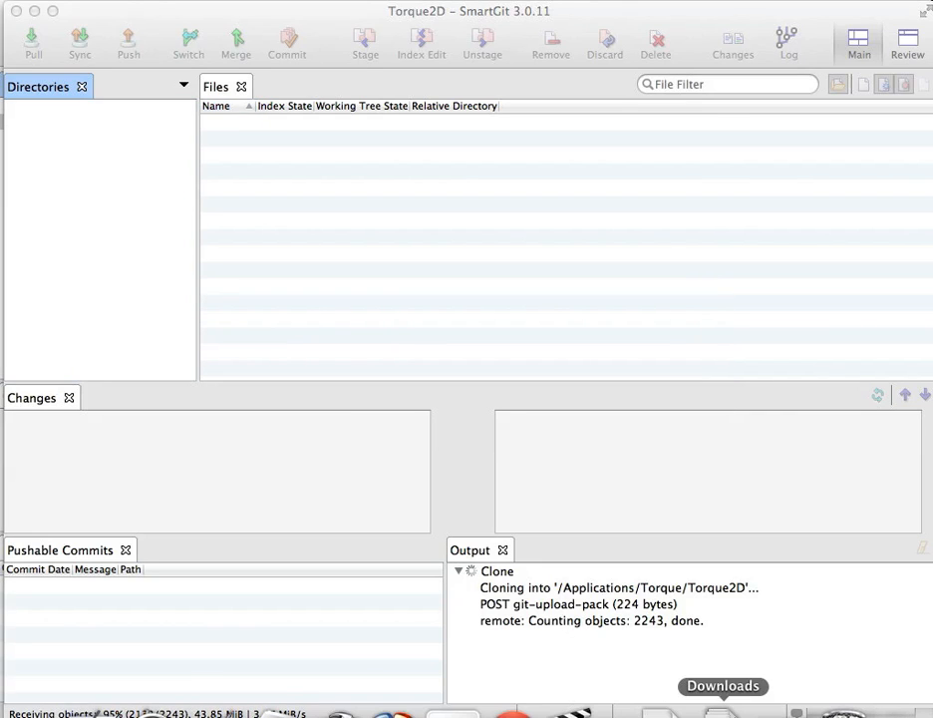
pyautogui.press('super+Tab')
pyautogui.press('super+shift+Tab')
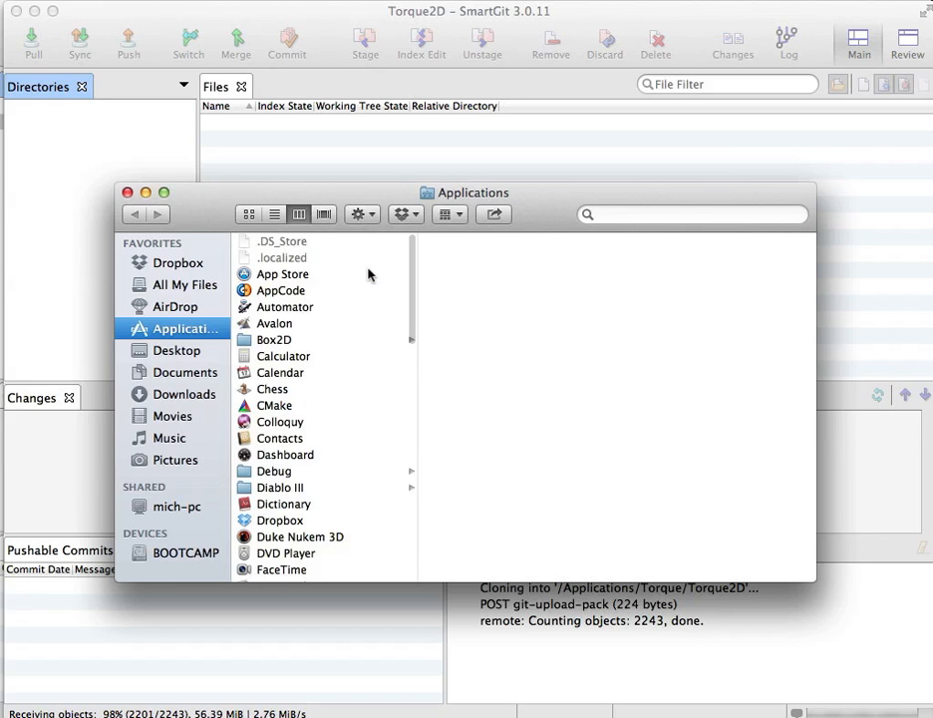
pyautogui.scroll(-10, 327, 339)
pyautogui.click(286, 528)
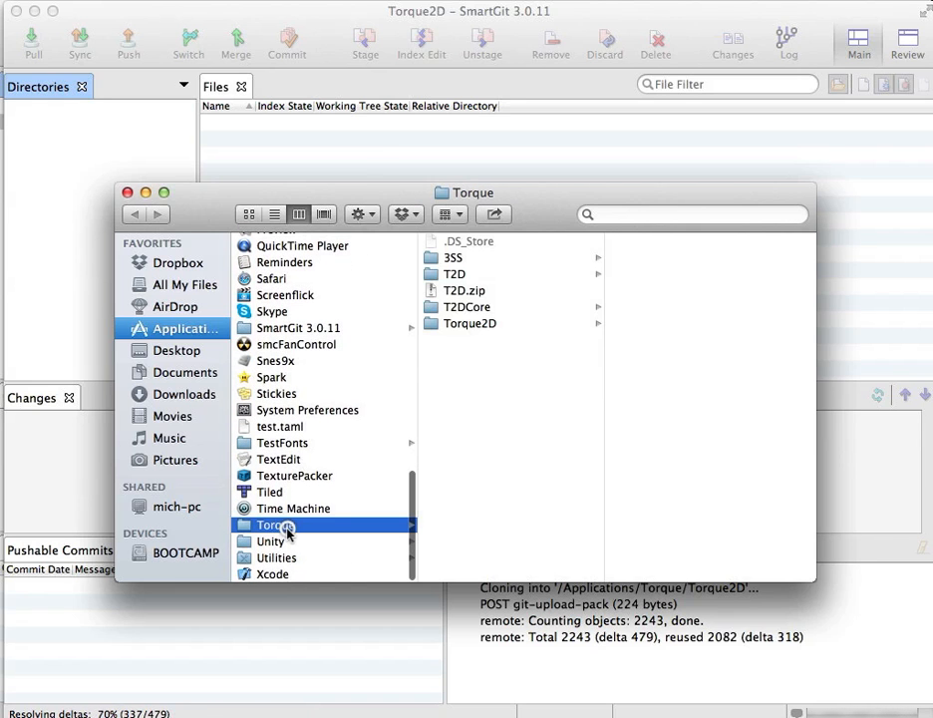
pyautogui.click(483, 325)
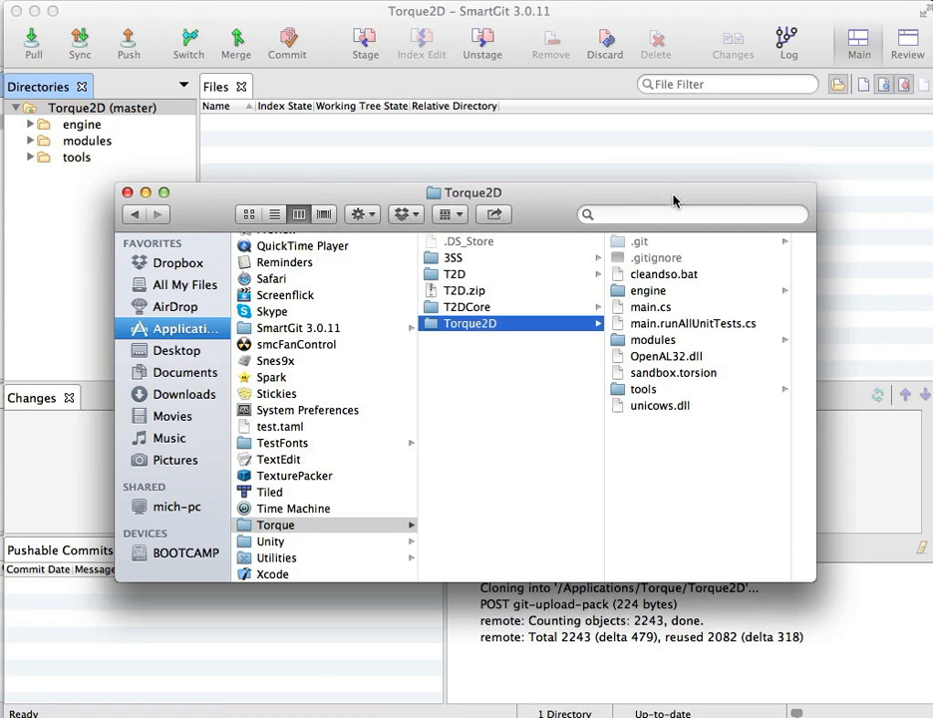
pyautogui.press('super+w')
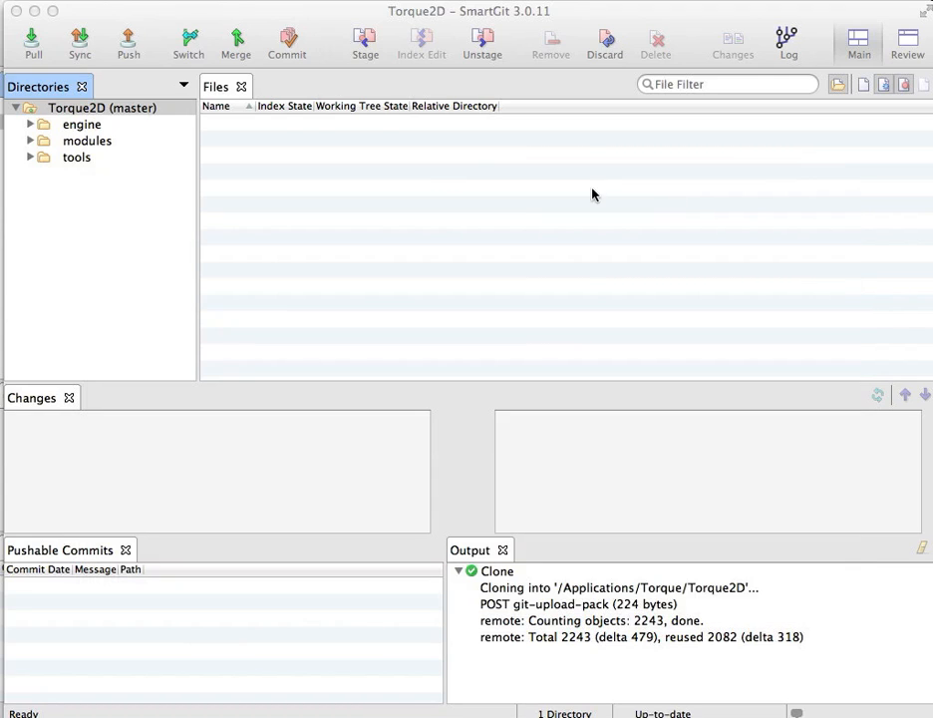
# Reveal the cloned Torque2D repository in Finder, open its folder, and select engine, modules and tools one after another.
pyautogui.click(233, 9)
pyautogui.rightClick(121, 111)
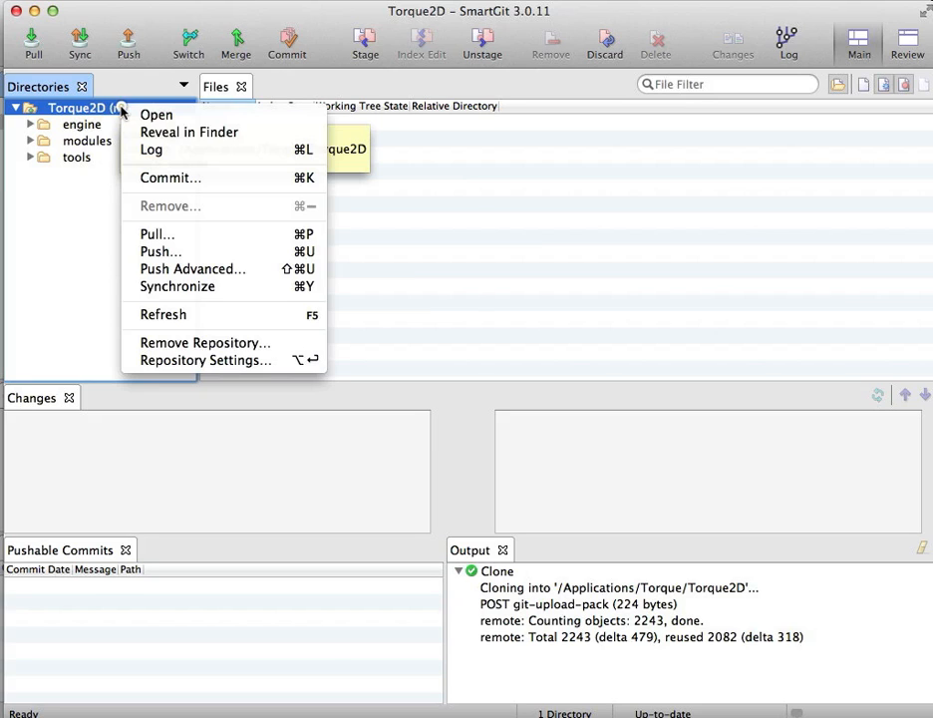
pyautogui.click(142, 133)
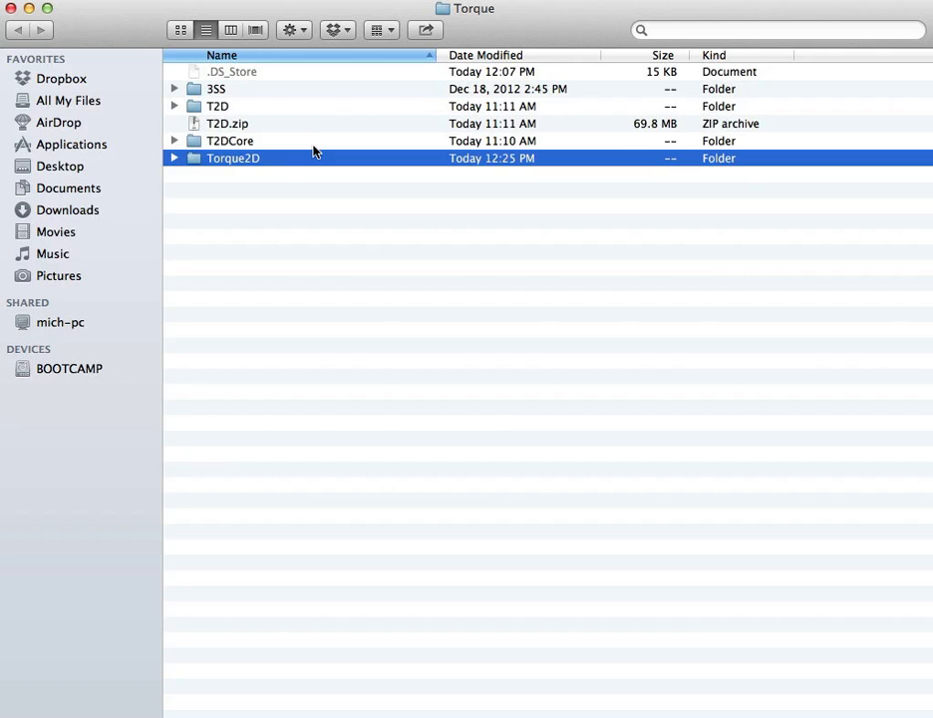
pyautogui.doubleClick(281, 160)
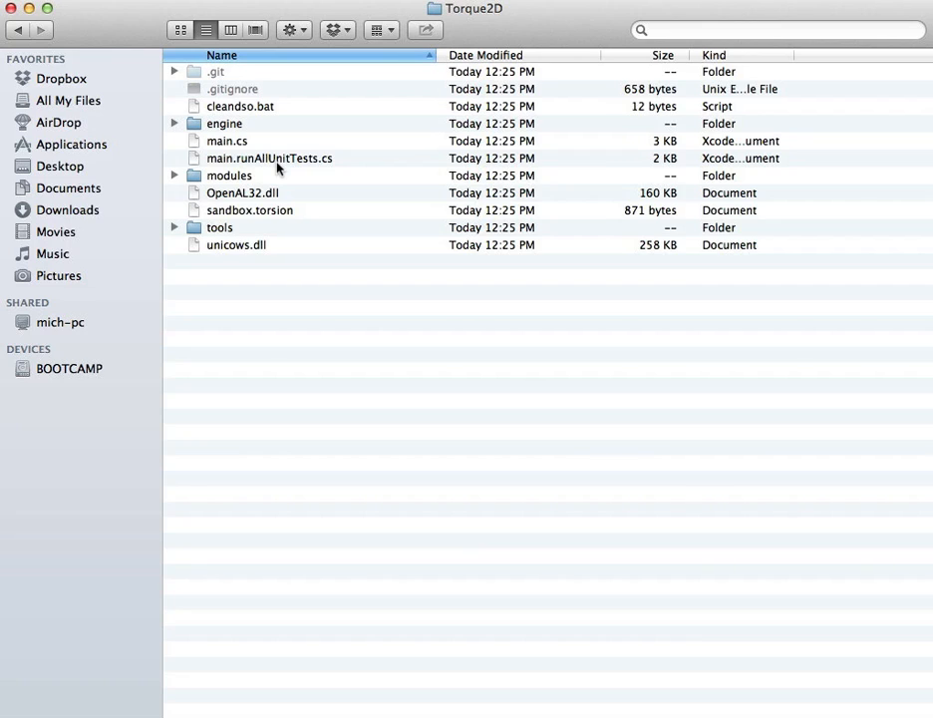
pyautogui.click(205, 126)
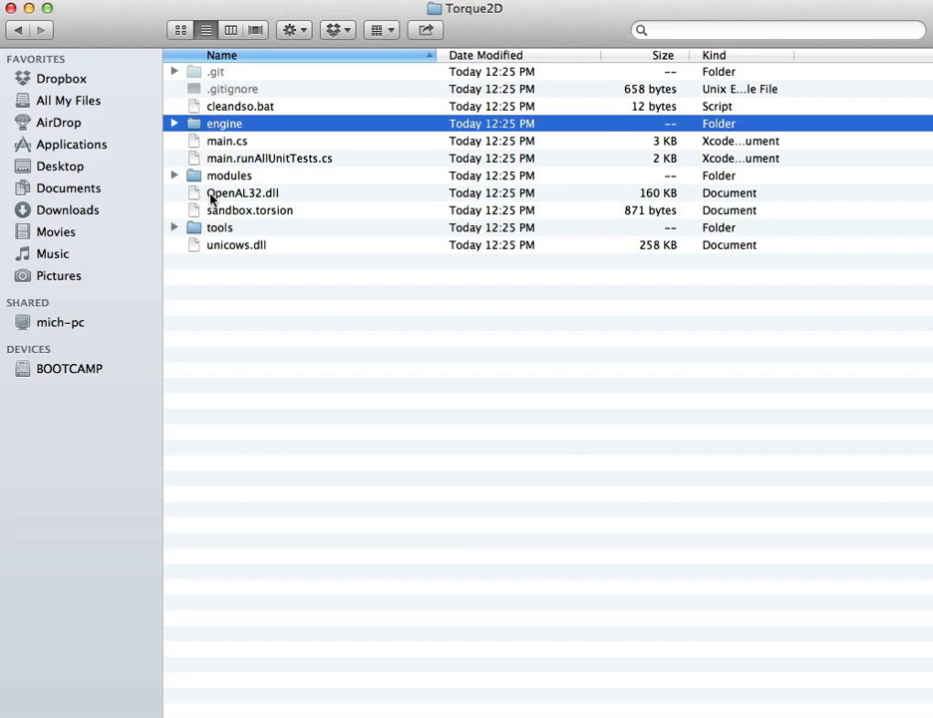
pyautogui.click(217, 178)
pyautogui.click(215, 229)
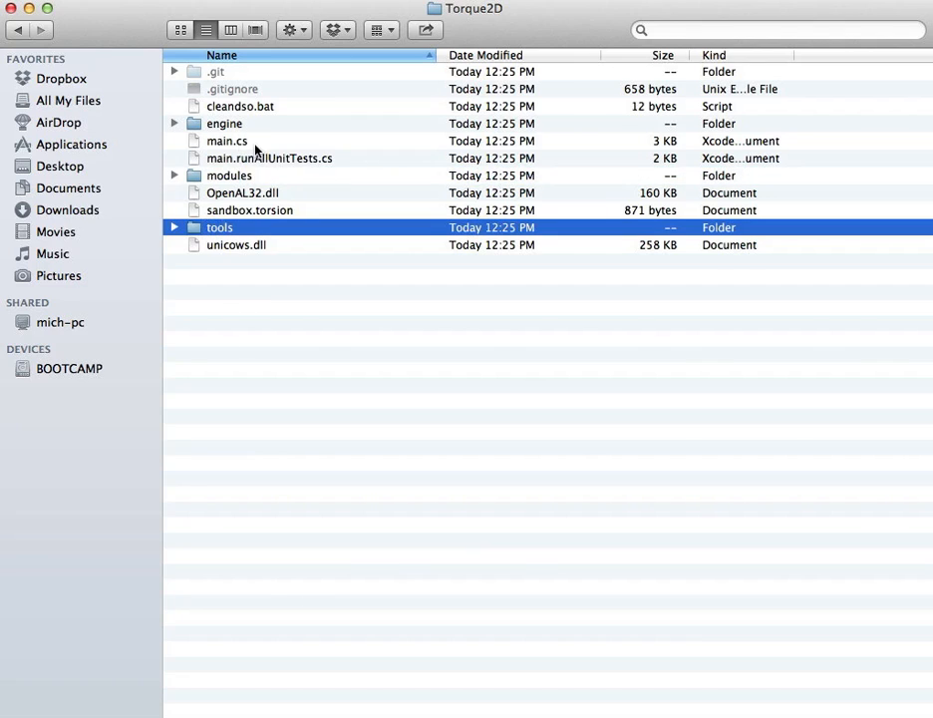
# Open Torque2D.xcodeproj from the engine/compilers/Xcode folder in Xcode and move the project window fully into view.
pyautogui.click(173, 124)
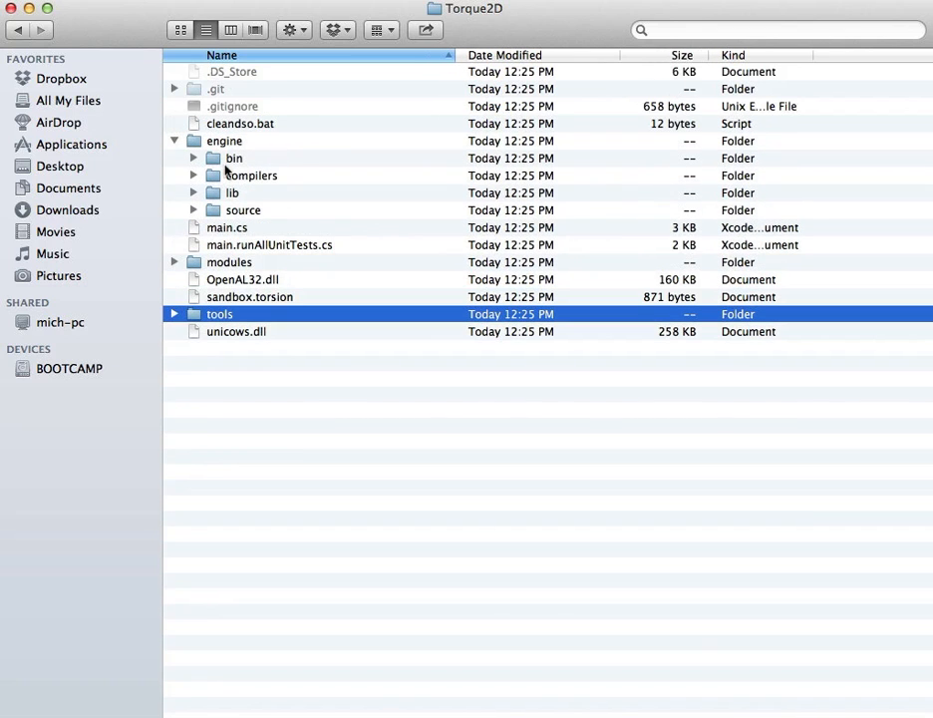
pyautogui.click(194, 175)
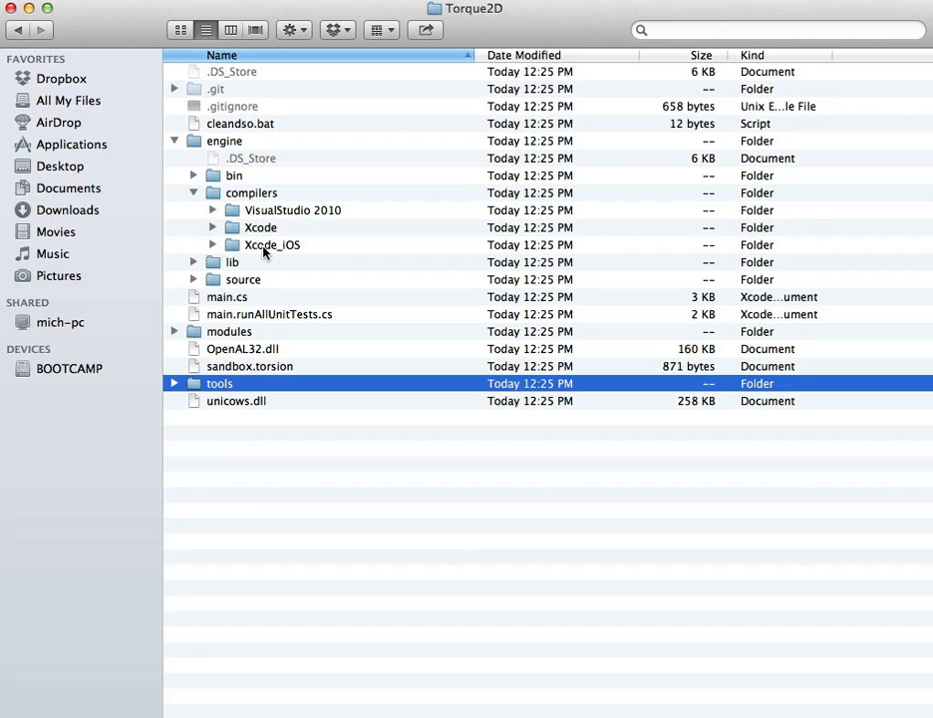
pyautogui.click(213, 228)
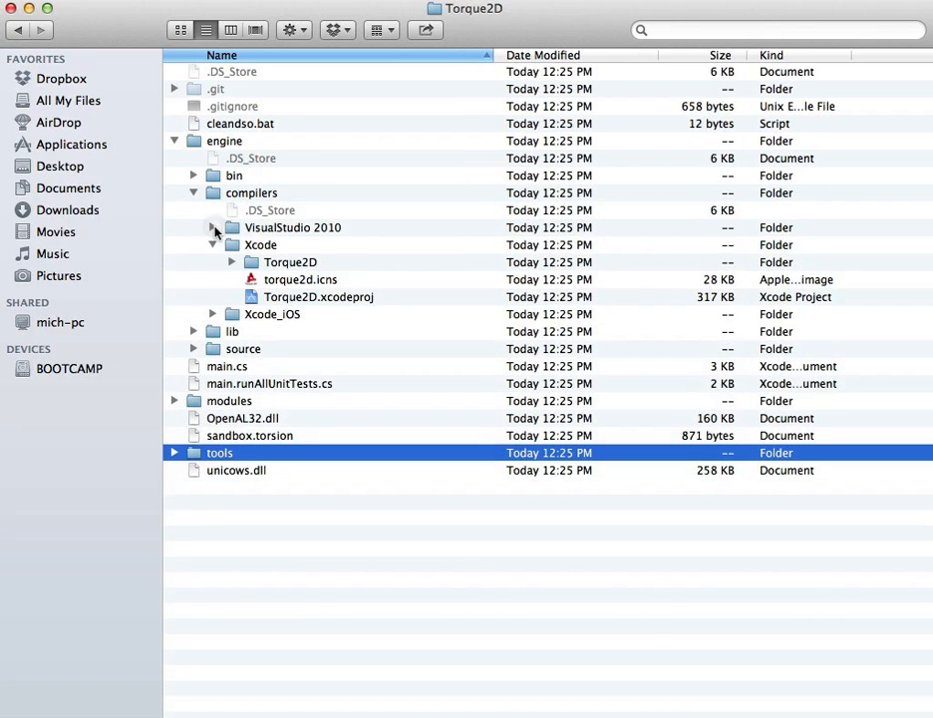
pyautogui.doubleClick(286, 303)
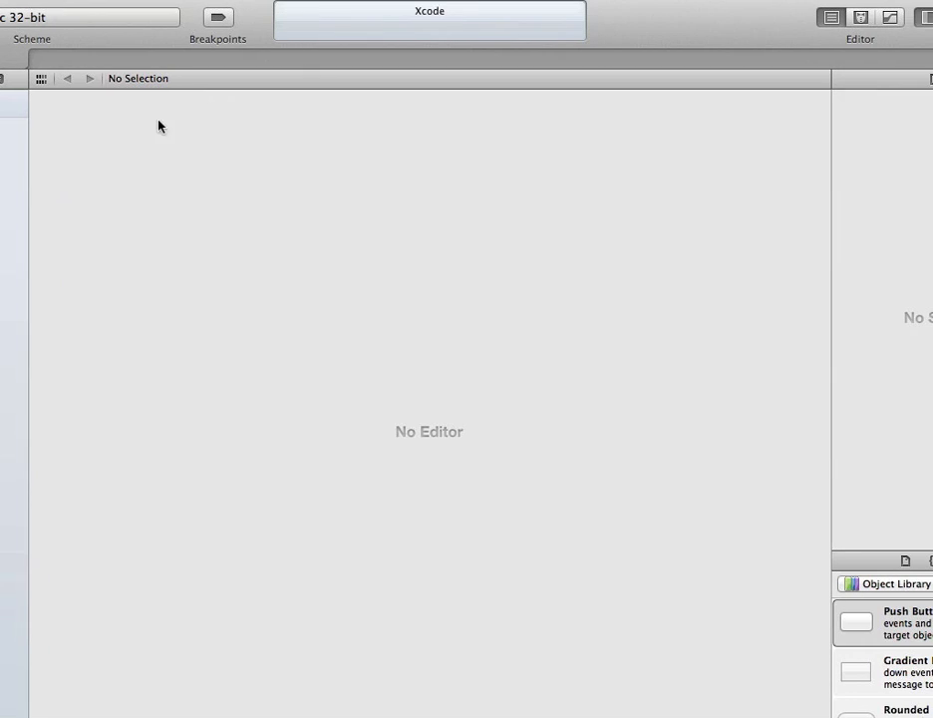
pyautogui.moveTo(932, 717); pyautogui.dragTo(723, 712)
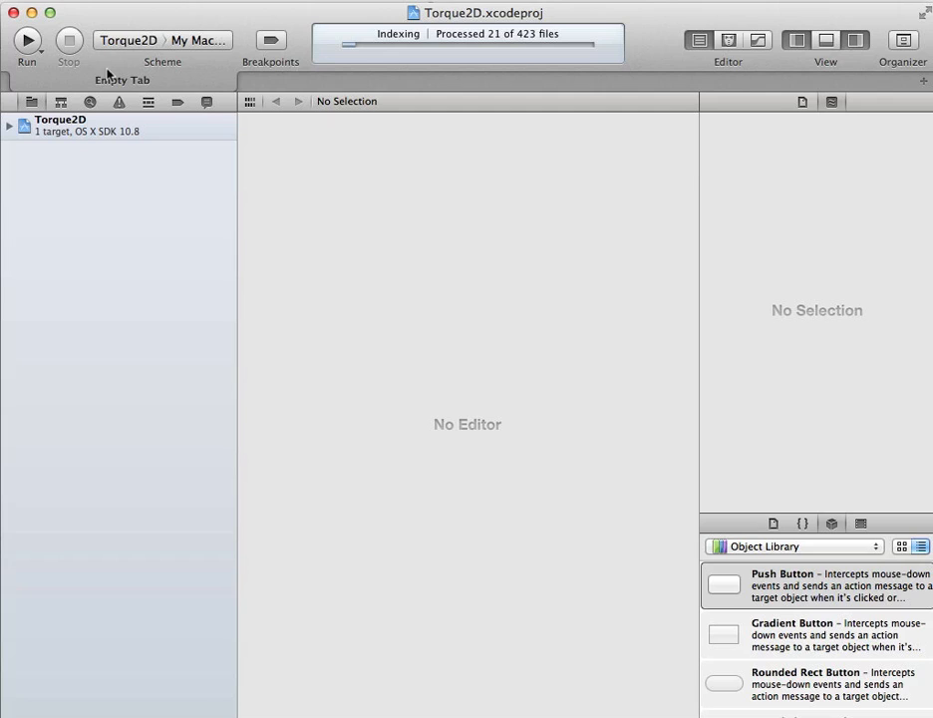
# Expand and select the Torque2D project, and set its scheme's Run build configuration to Release.
pyautogui.click(9, 125)
pyautogui.click(83, 128)
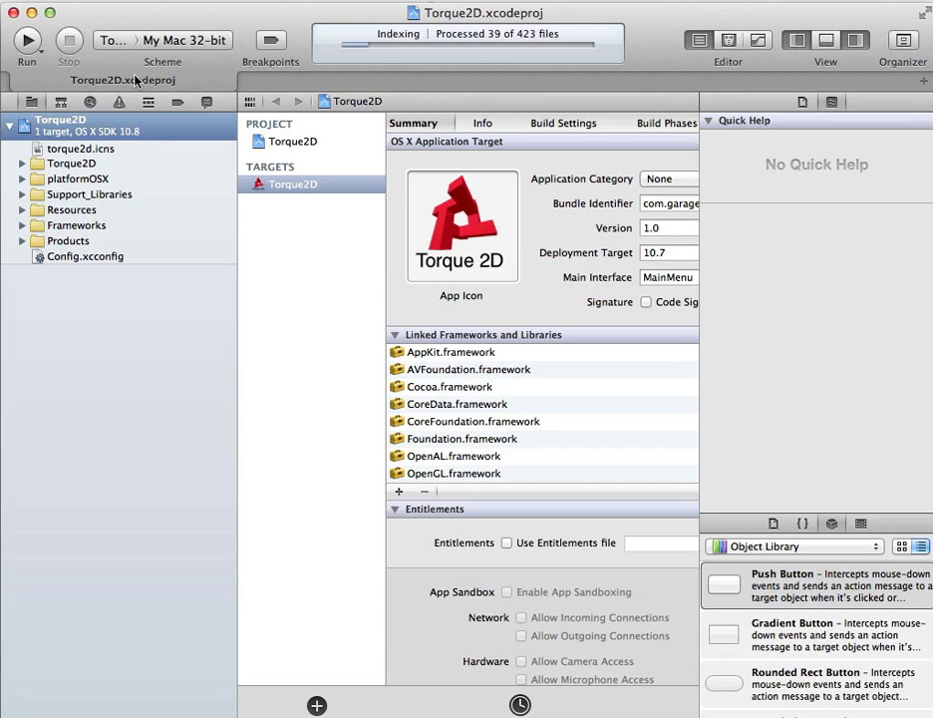
pyautogui.click(124, 39)
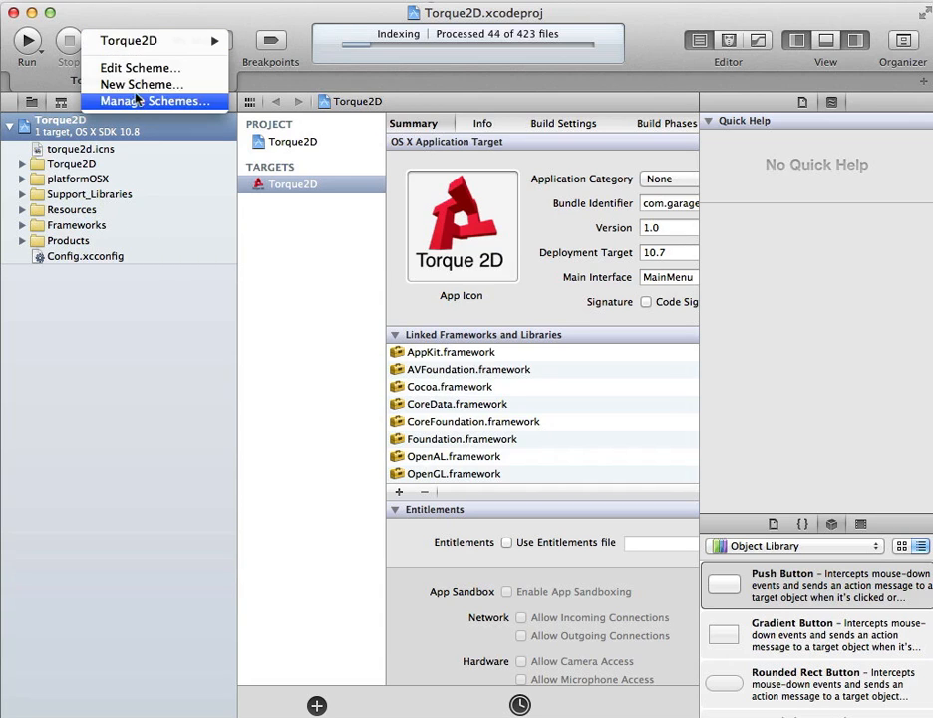
pyautogui.click(135, 67)
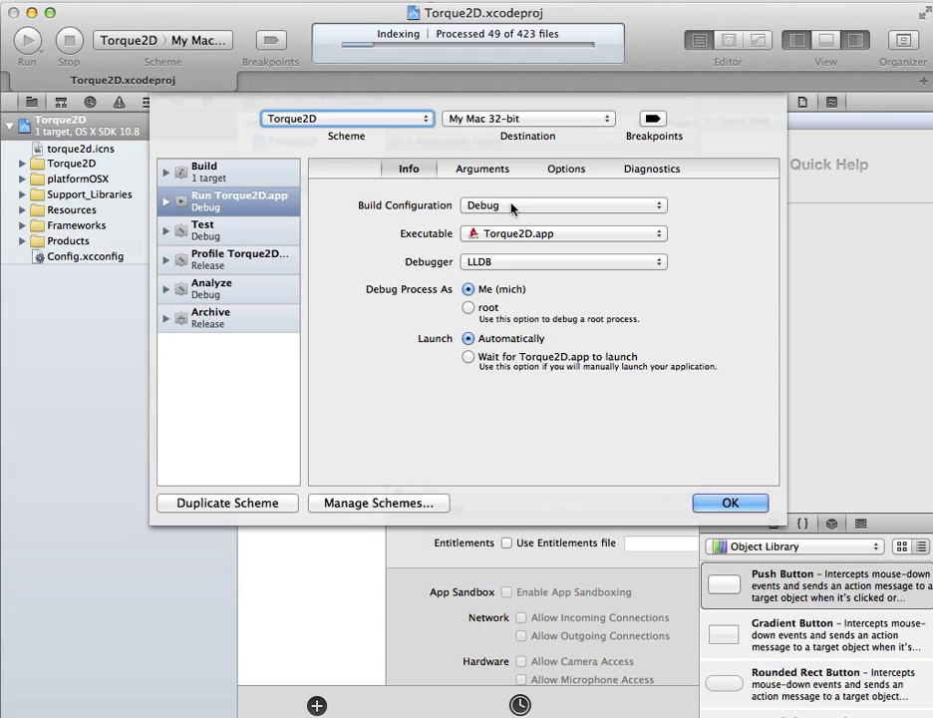
pyautogui.click(511, 205)
pyautogui.click(509, 216)
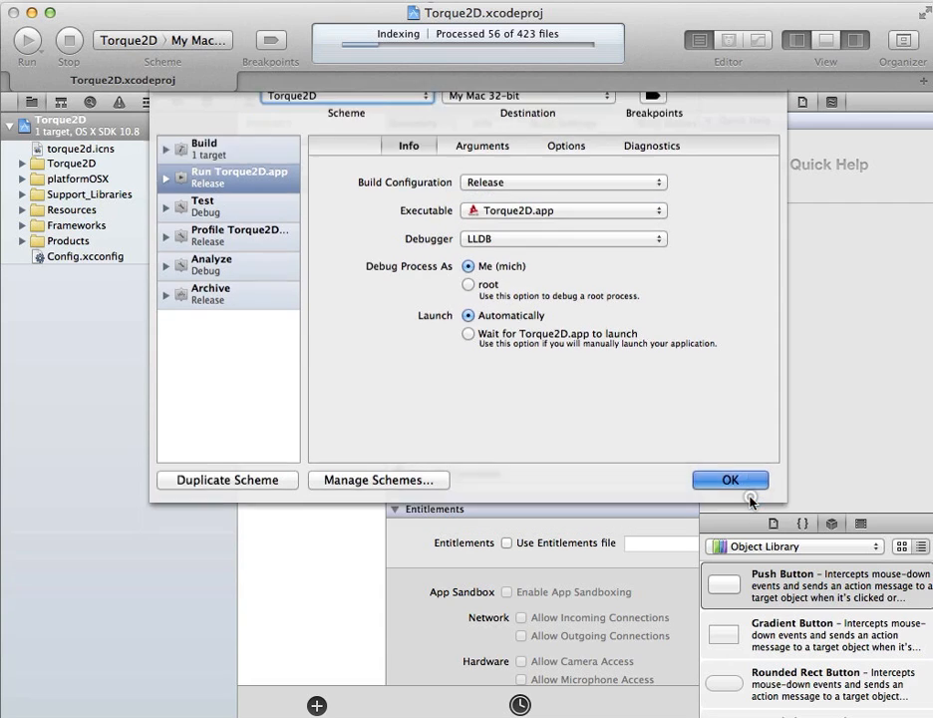
pyautogui.click(745, 487)
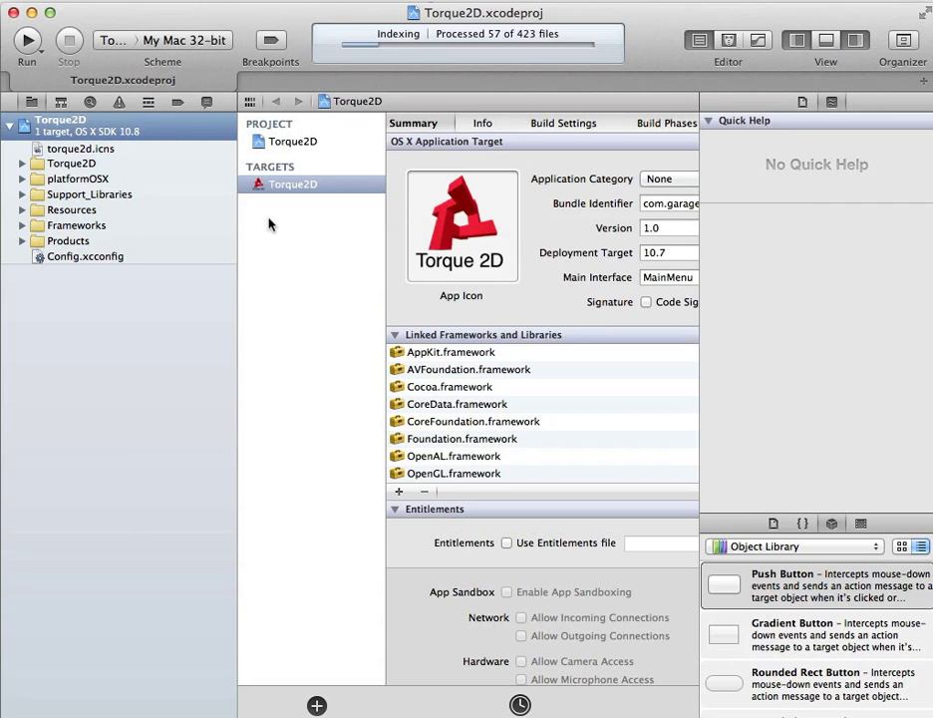
# Build the Torque2D project and quit Xcode.
pyautogui.press('super+b')
pyautogui.moveTo(241, 15); pyautogui.dragTo(240, 19)
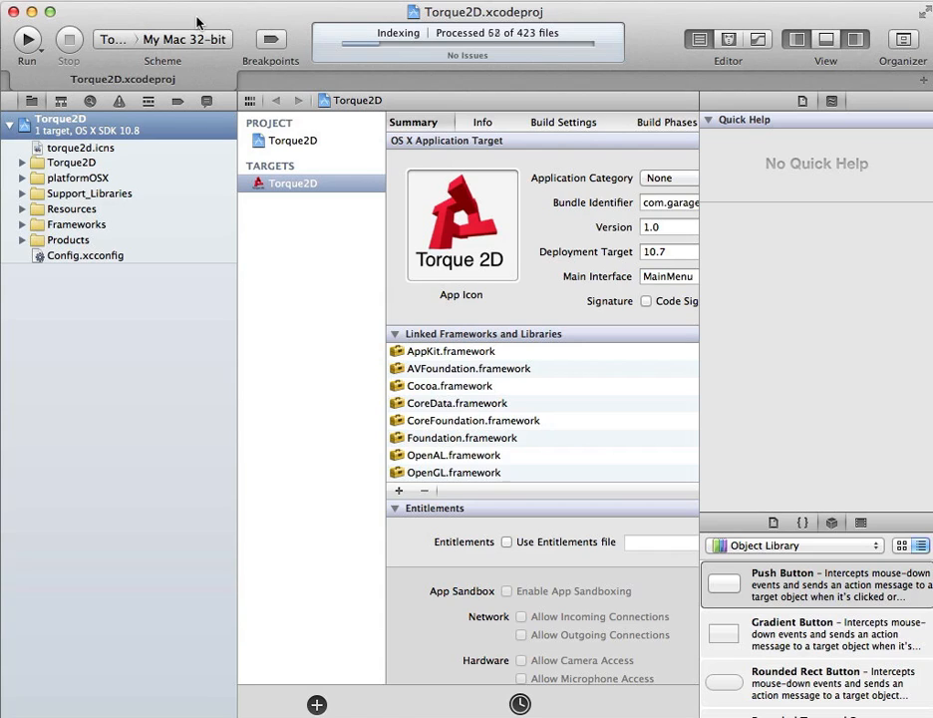
pyautogui.press('super+q')
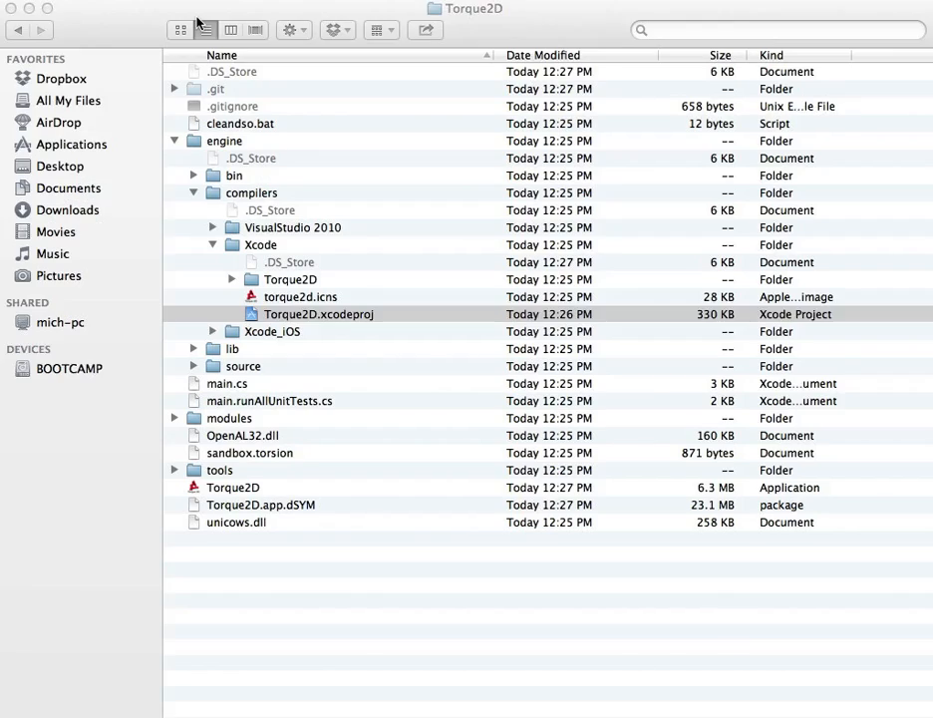
# Collapse the engine folder and select the built Torque2D application in the repository folder.
pyautogui.click(177, 141)
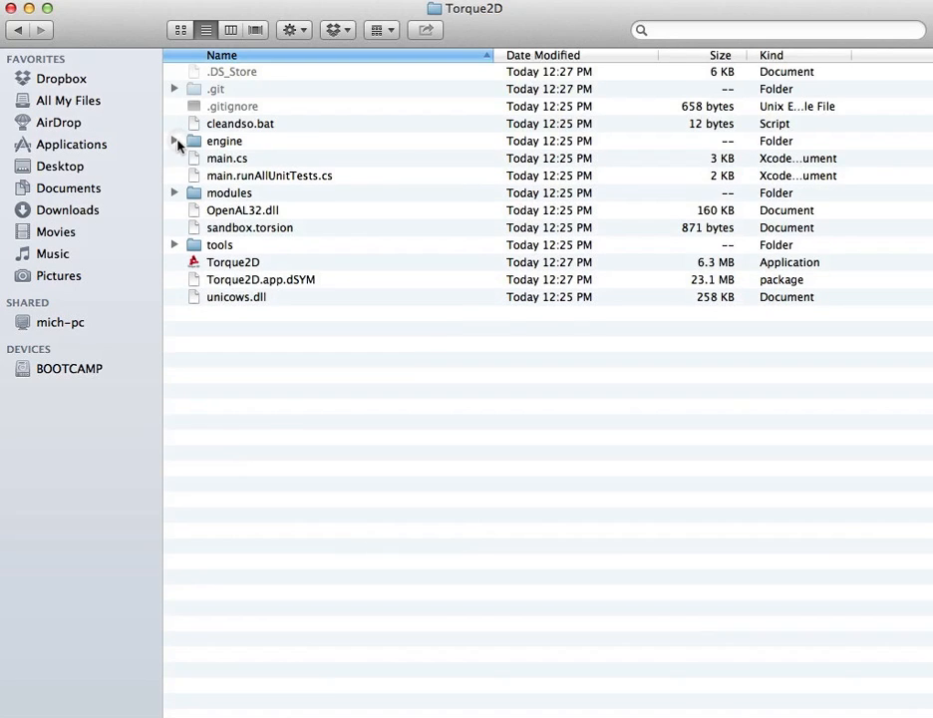
pyautogui.click(225, 265)
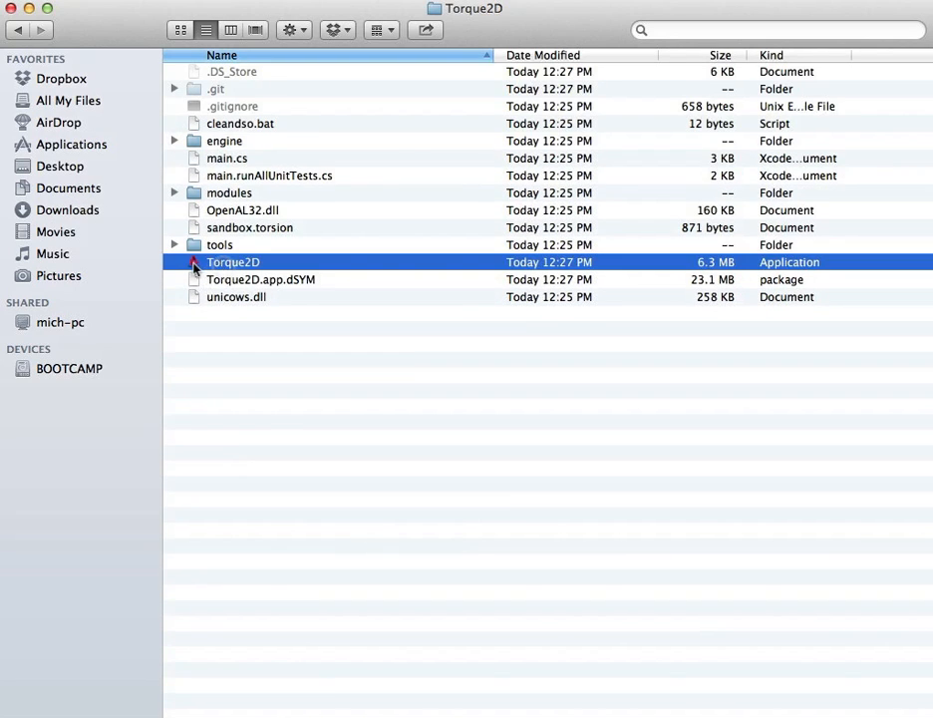